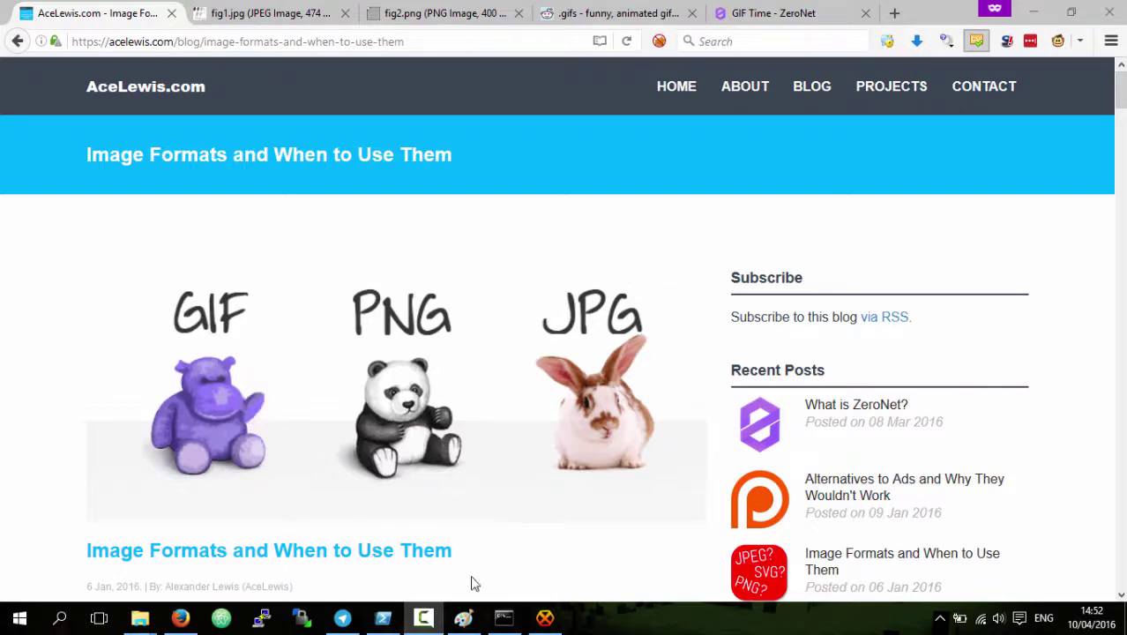
Step: In Paint, choose the first brush type with a thick line width
left_click(463, 618)
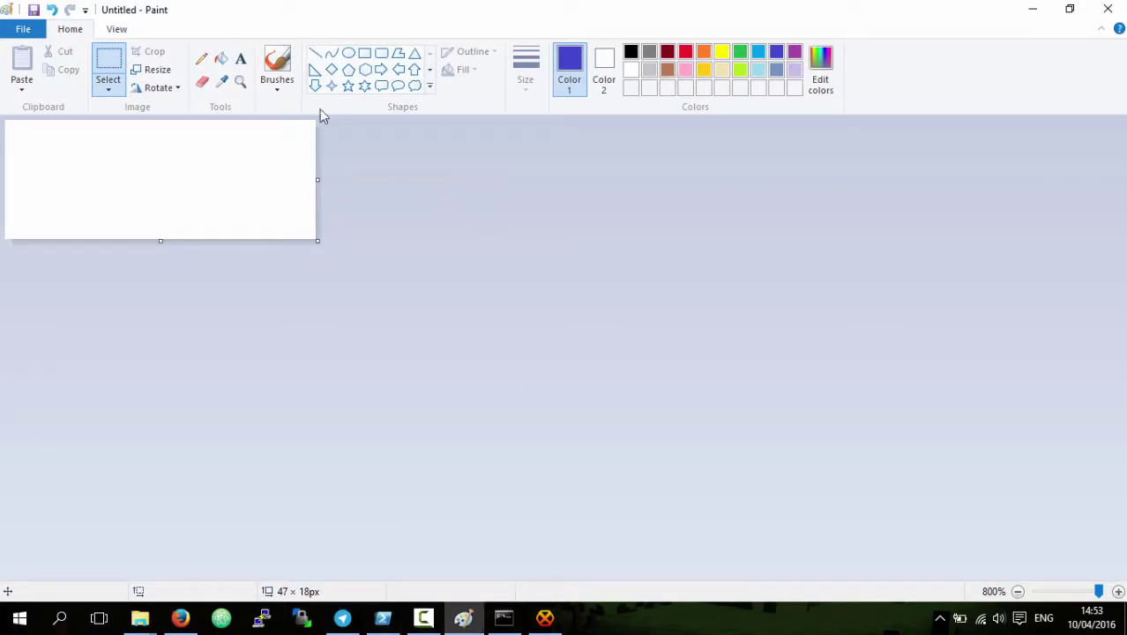
left_click(278, 81)
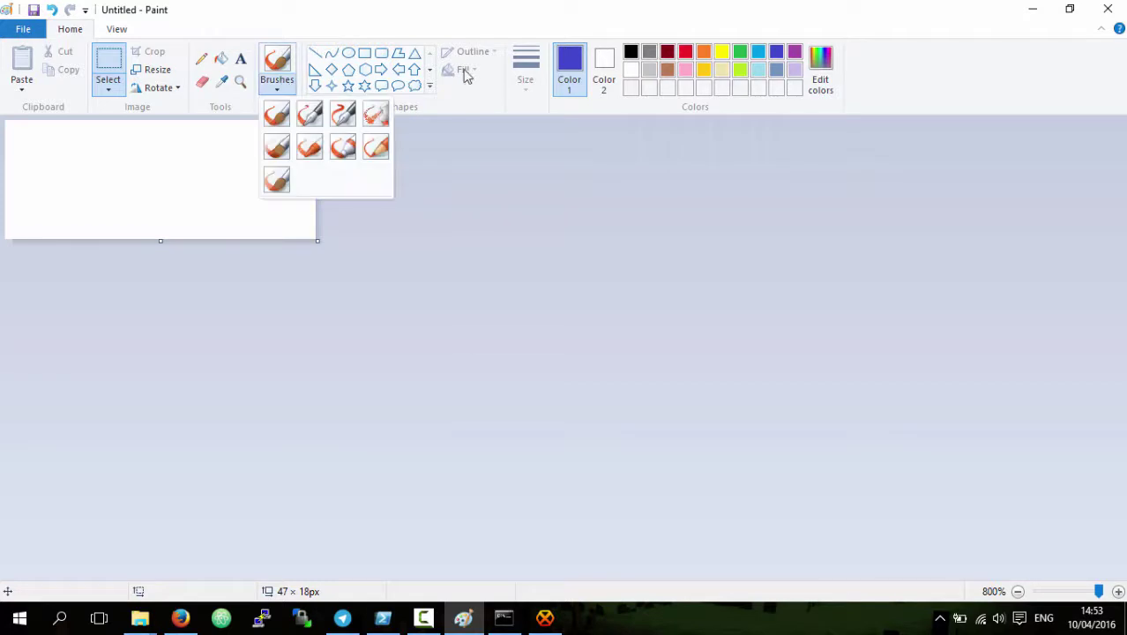
left_click(279, 123)
left_click(526, 69)
left_click(531, 153)
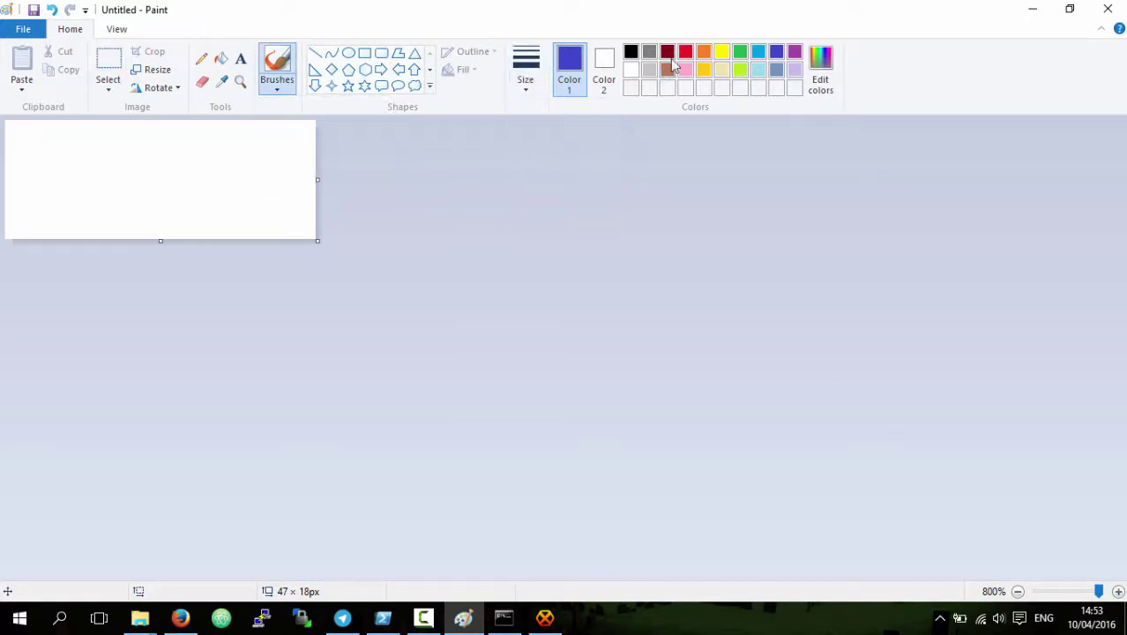
Step: Paint a red letter A and a green letter C on the canvas
left_click(685, 51)
mouse_move(10, 232)
left_mouse_down()
mouse_move(68, 131)
mouse_move(113, 234)
left_mouse_up()
left_click_drag(39, 206, 121, 196)
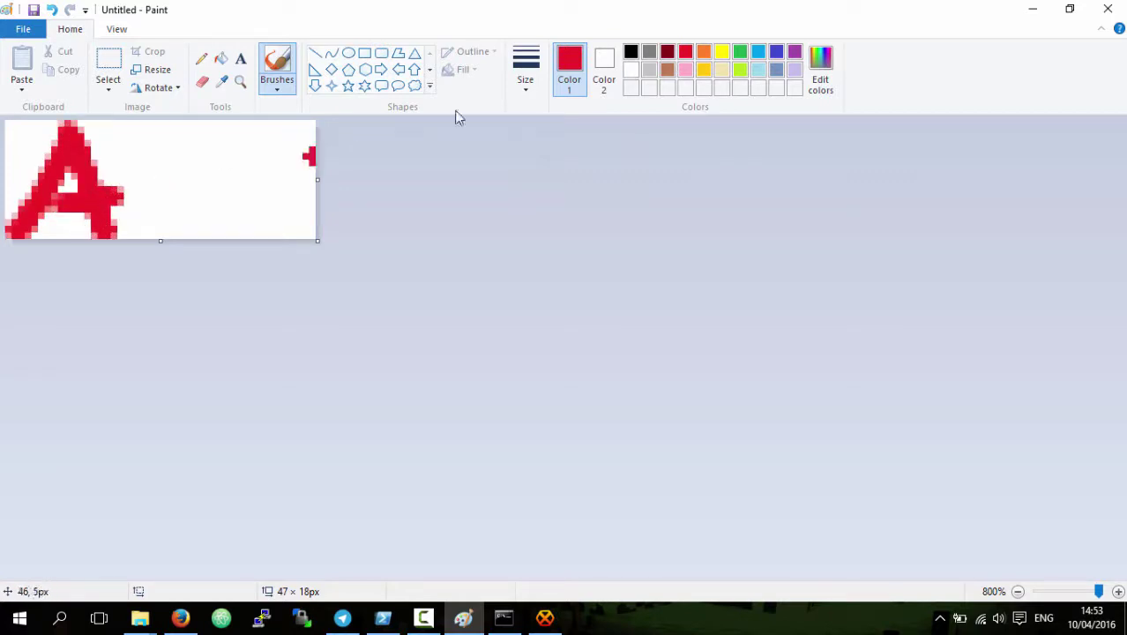
left_click(740, 53)
mouse_move(225, 139)
left_mouse_down()
mouse_move(110, 189)
mouse_move(230, 226)
left_mouse_up()
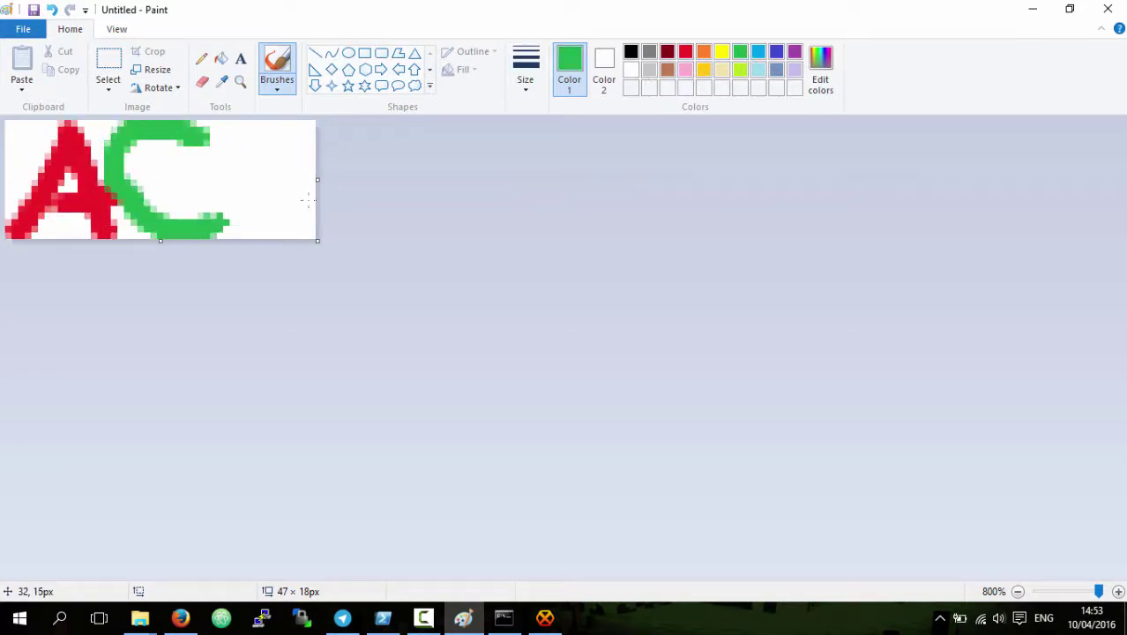
Step: Paint a blue letter E beside the C, with top, middle and bottom bars
left_click(776, 51)
mouse_move(246, 125)
left_mouse_down()
mouse_move(232, 188)
mouse_move(254, 177)
mouse_move(245, 131)
mouse_move(308, 125)
left_mouse_up()
left_click_drag(219, 189, 297, 187)
left_click_drag(243, 231, 305, 234)
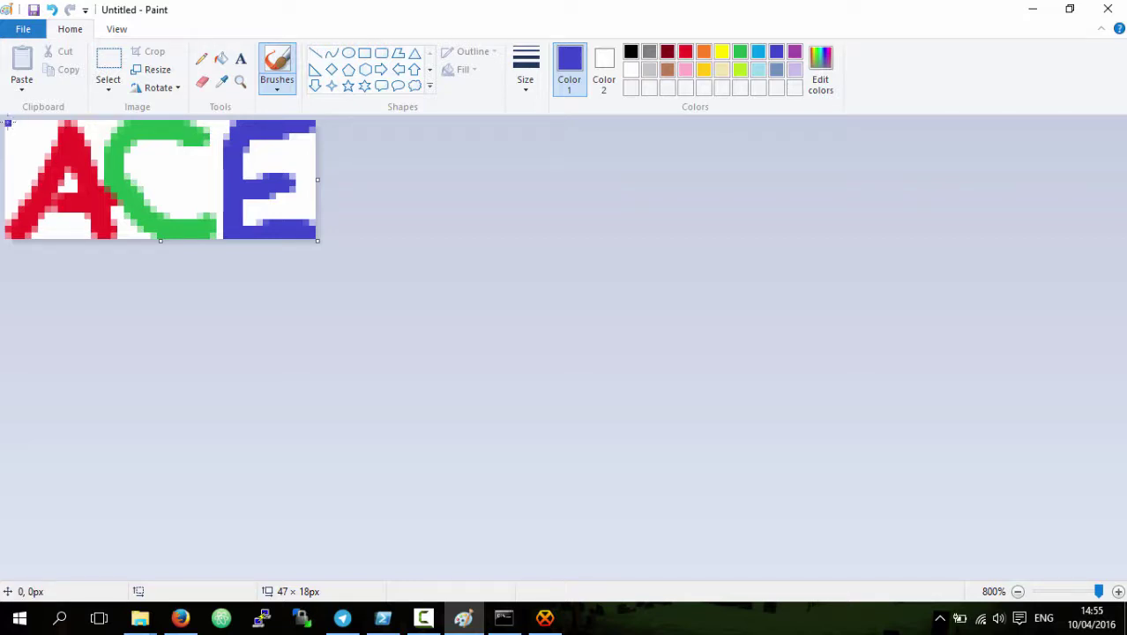
Step: Place one blue dot at the top-left corner of the ACE canvas
left_click(9, 130)
Step: Return to Firefox and show the fig1.jpg JPEG compression pipeline diagram tab
left_click(180, 617)
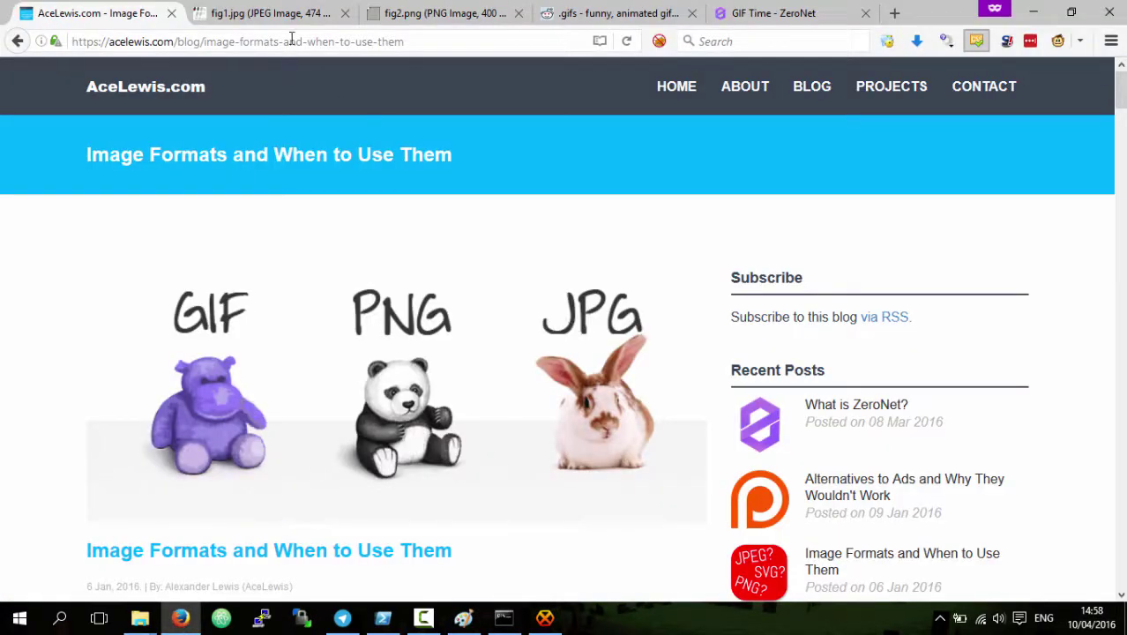
left_click(281, 13)
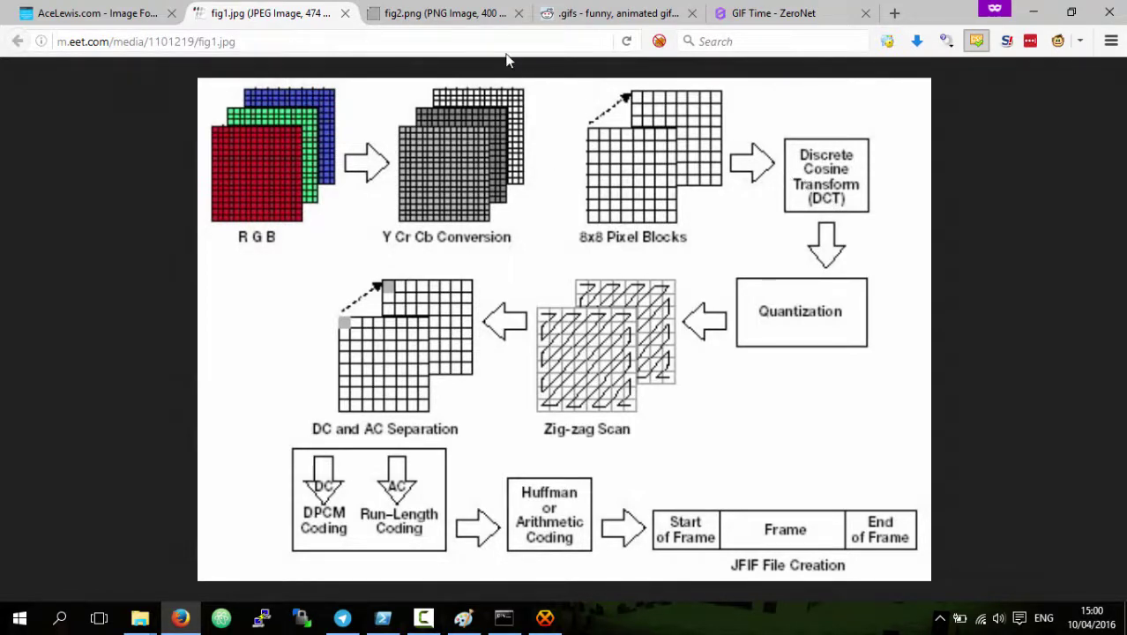
Step: Show the fig2.png tab with its 8×8 grid of DCT basis patterns
left_click(431, 22)
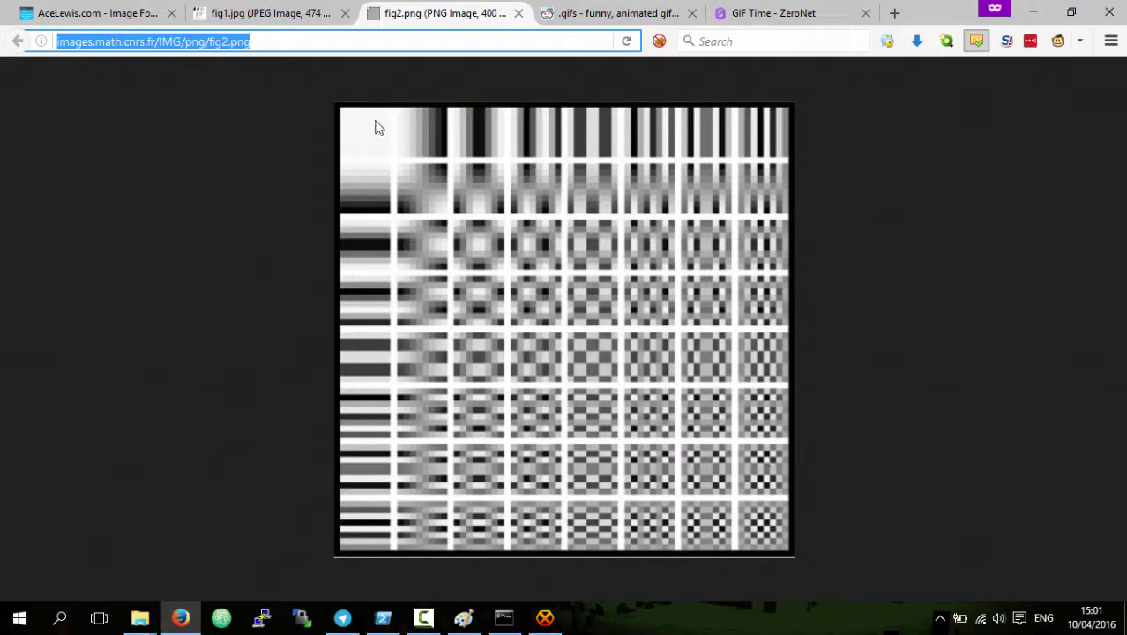
Step: Flip between the fig1.jpg and fig2.png tabs with clicks and Ctrl+Tab, ending on fig2.png
left_click(277, 13)
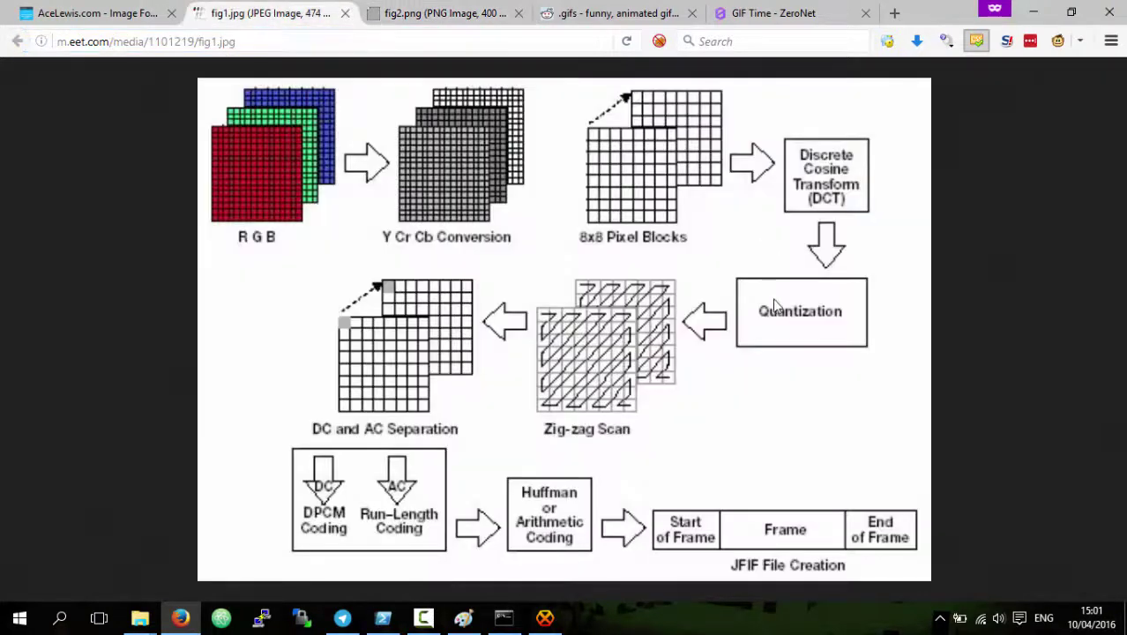
left_click(457, 12)
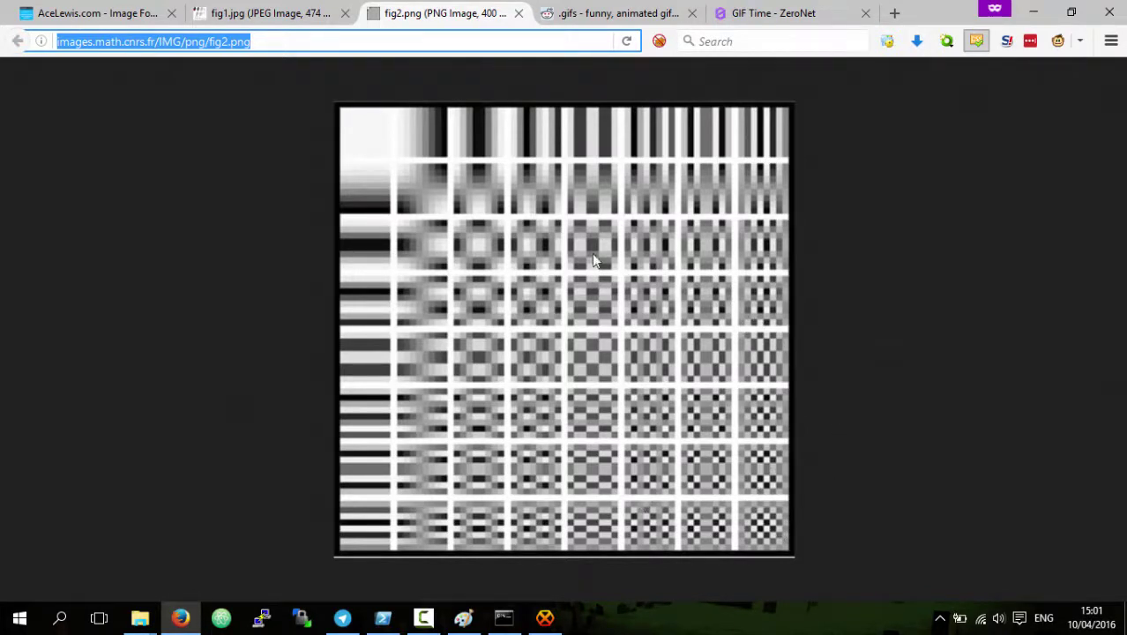
left_click(289, 15)
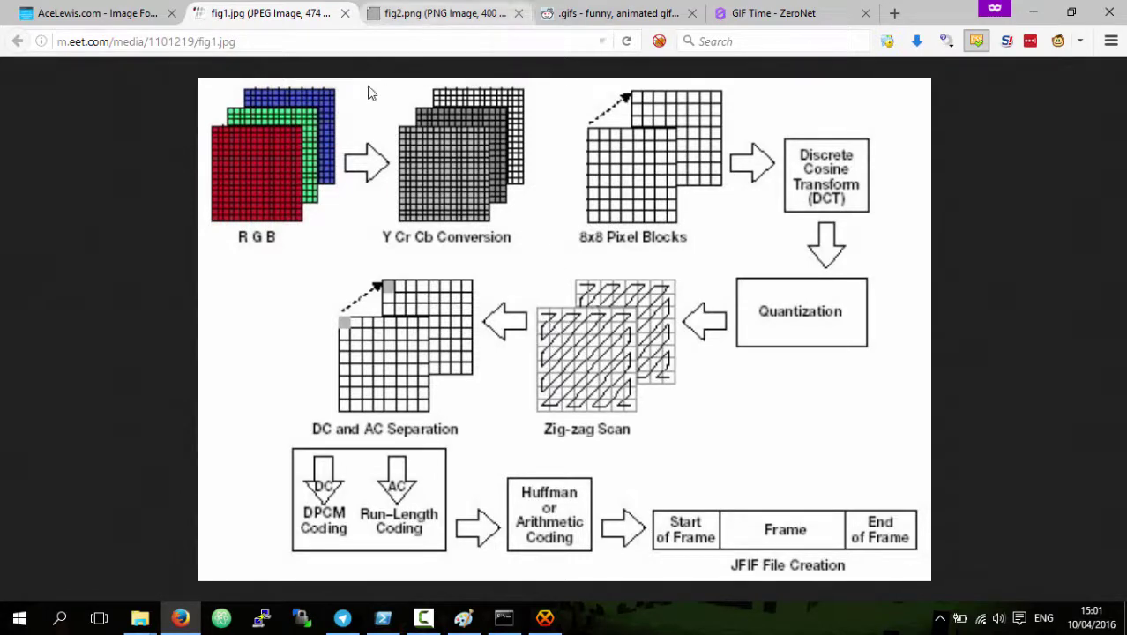
key("ctrl+Tab")
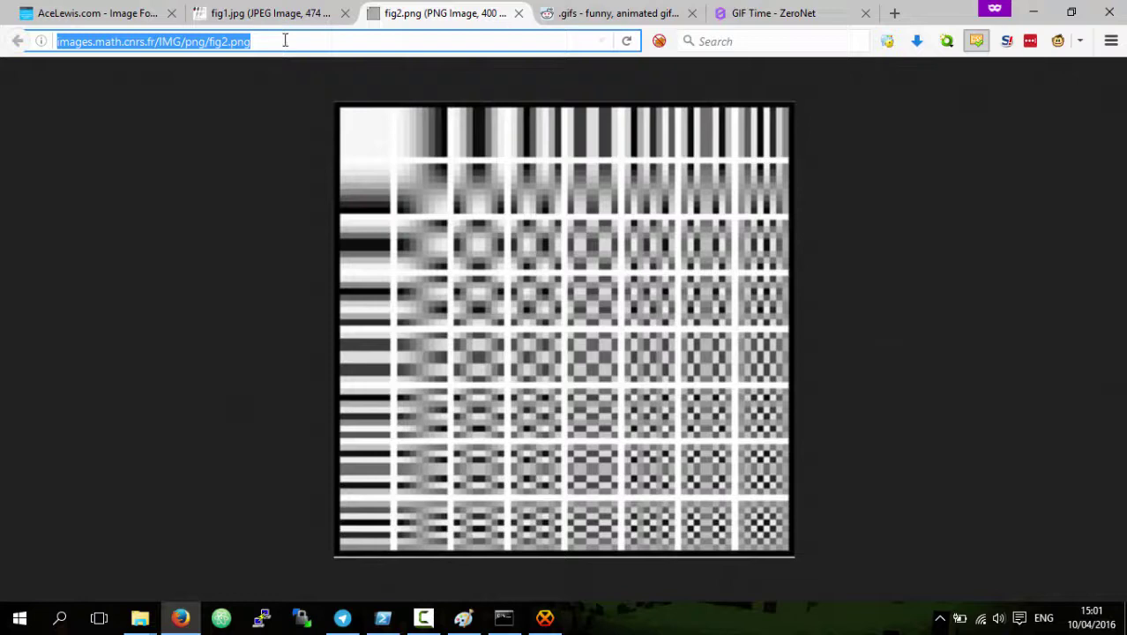
key("ctrl+shift+Tab")
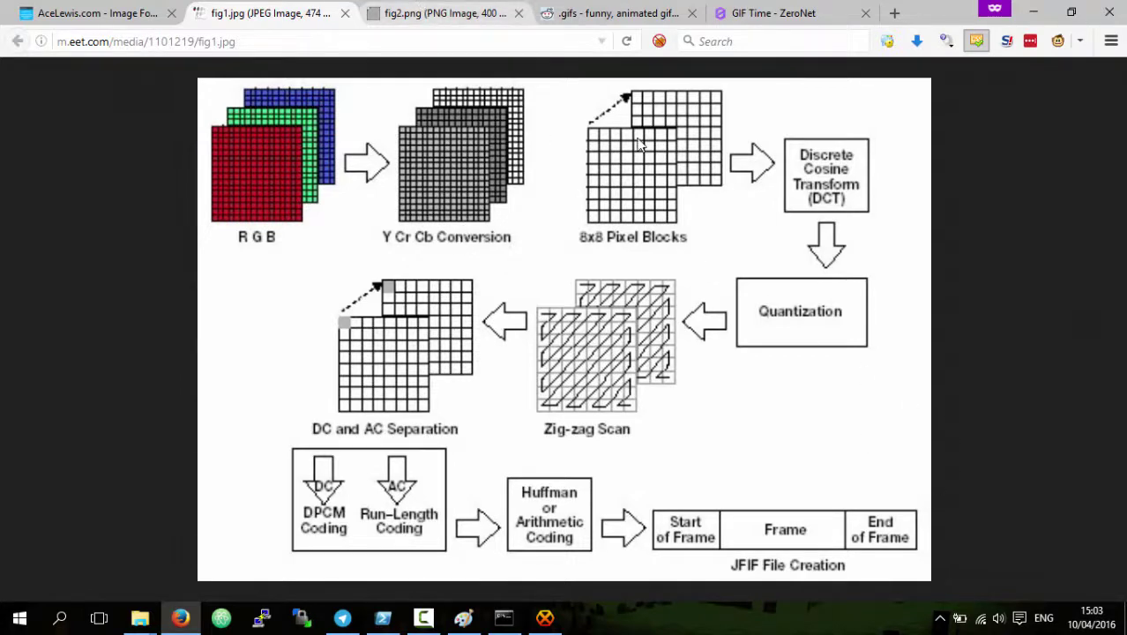
key("ctrl+Tab")
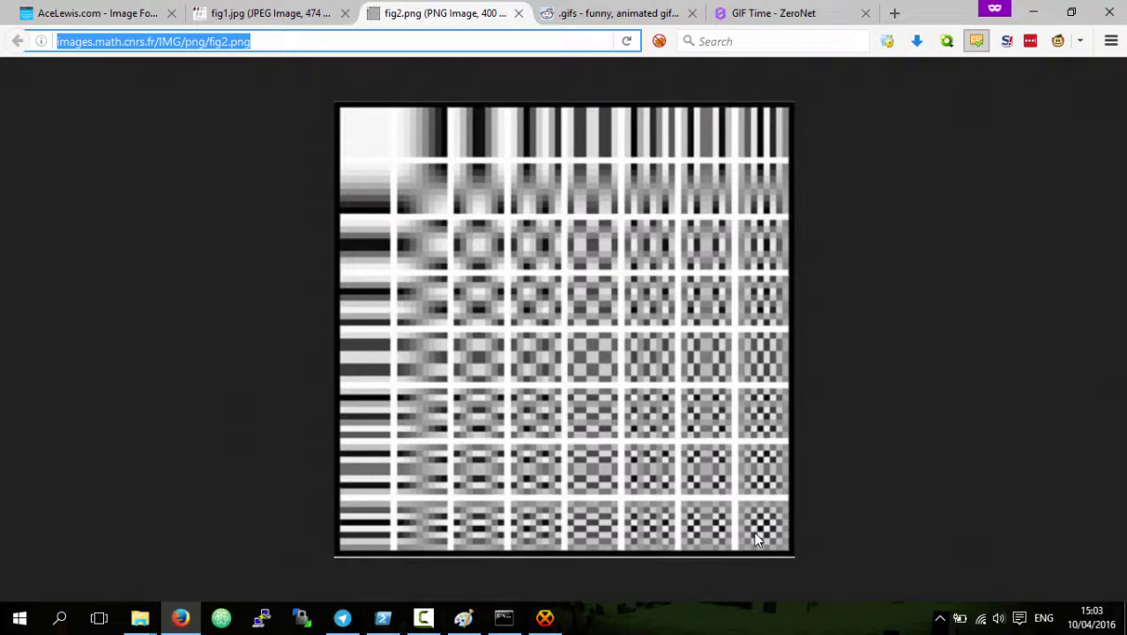
Step: Return to the AceLewis.com article and scroll to its passage on repeated JPEG compression
left_click(123, 12)
scroll(540, 371, "down", 20)
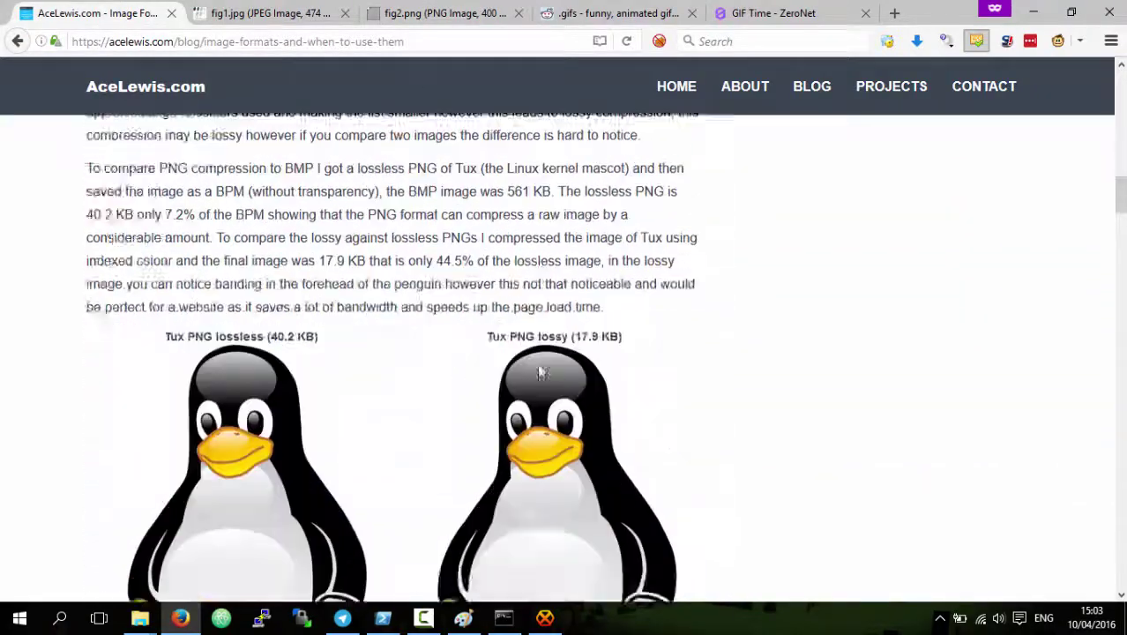
scroll(540, 371, "down", 8)
scroll(537, 362, "up", 5)
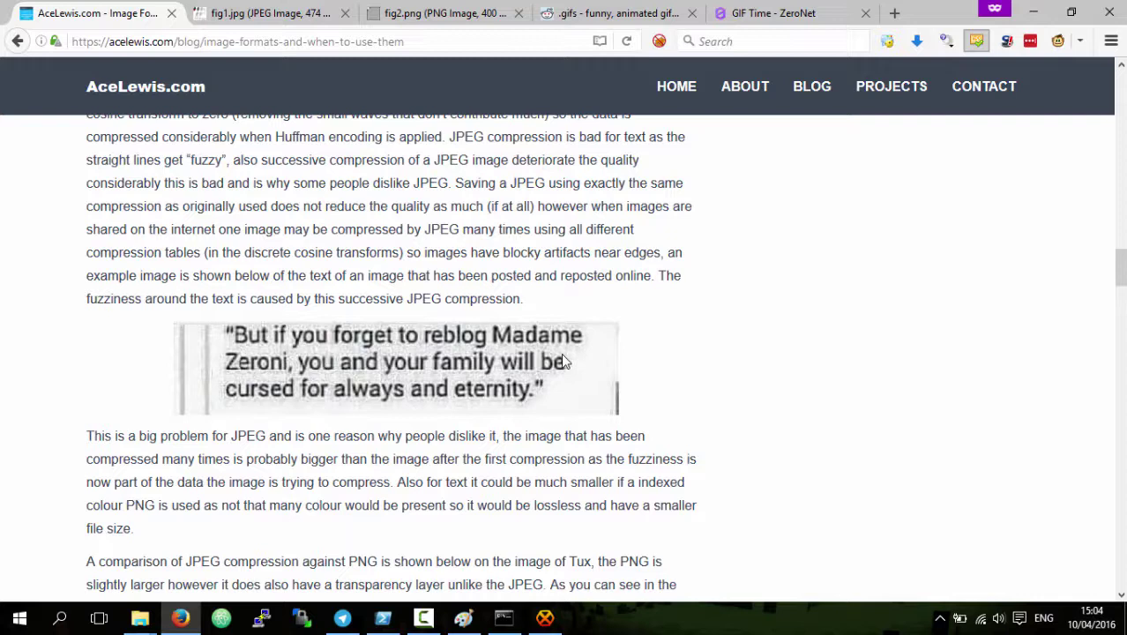
Step: Scroll the article to the Tux lossy PNG (17.9 KB) versus JPEG (15.4 KB) comparison
scroll(563, 362, "down", 7)
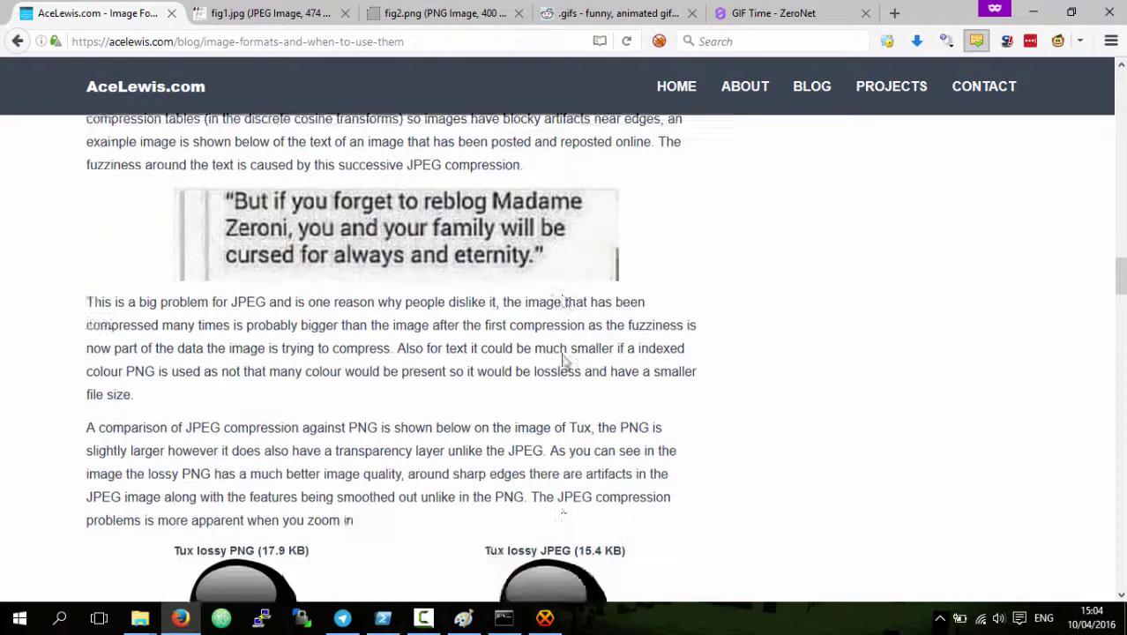
scroll(563, 353, "down", 3)
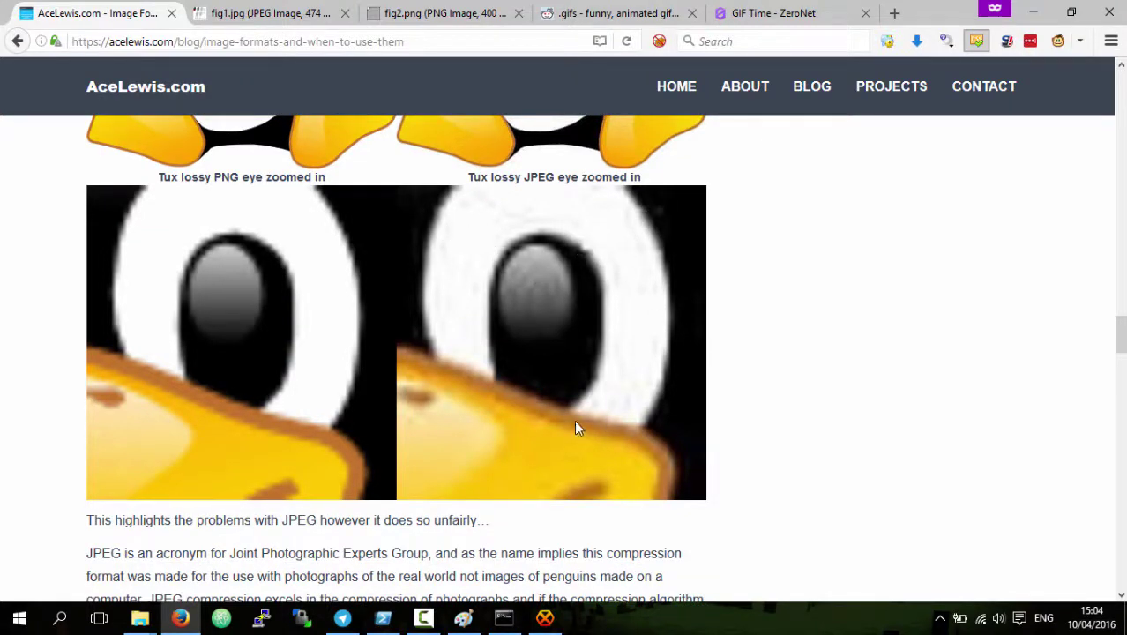
scroll(626, 322, "up", 6)
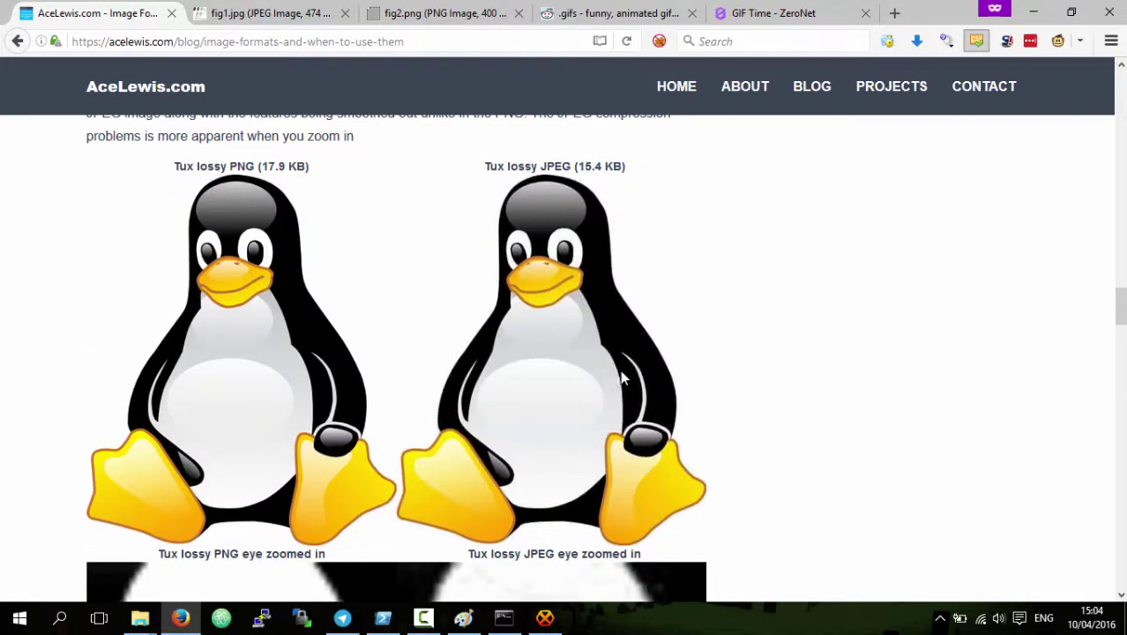
scroll(622, 377, "down", 3)
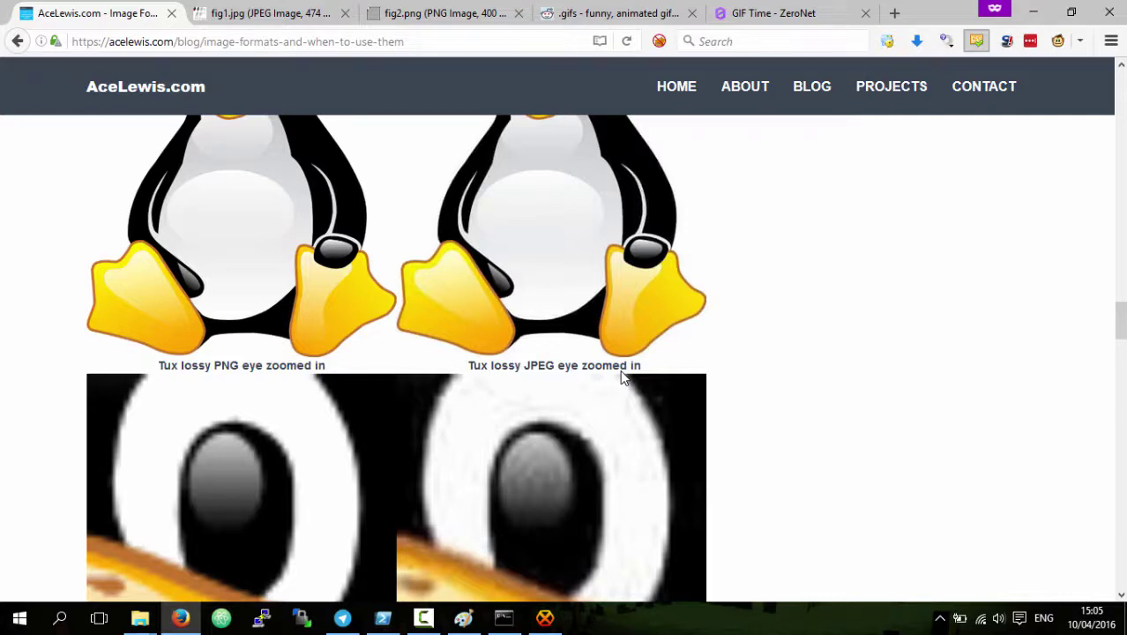
Step: Expand the aperture depth-of-field post on r/gifs to play its clip, then return to the blog
left_click(590, 13)
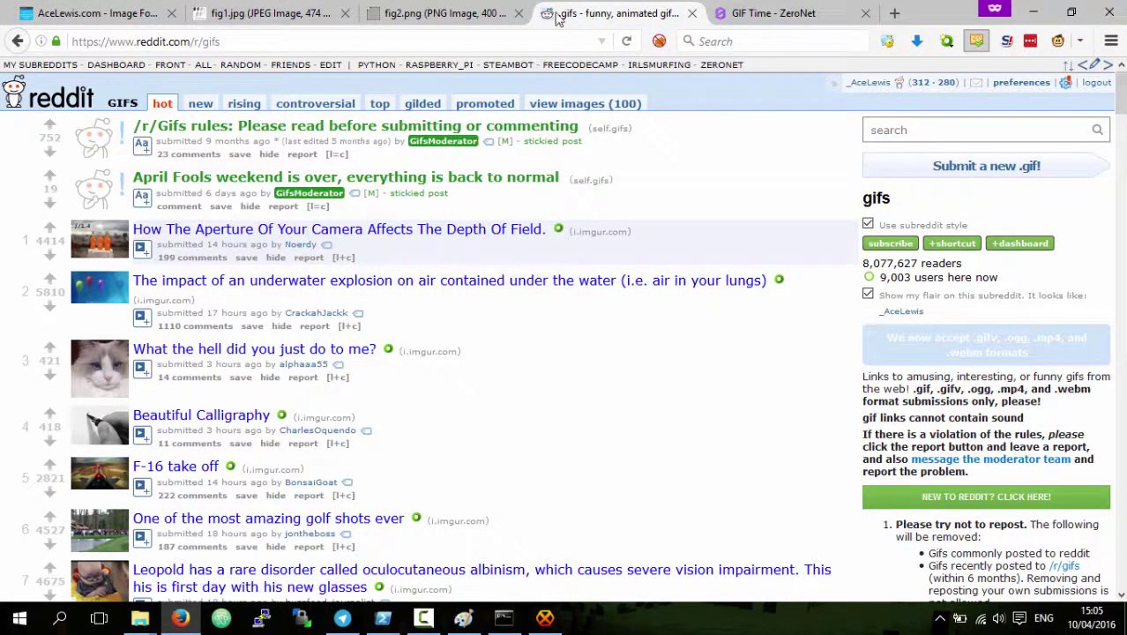
left_click(142, 250)
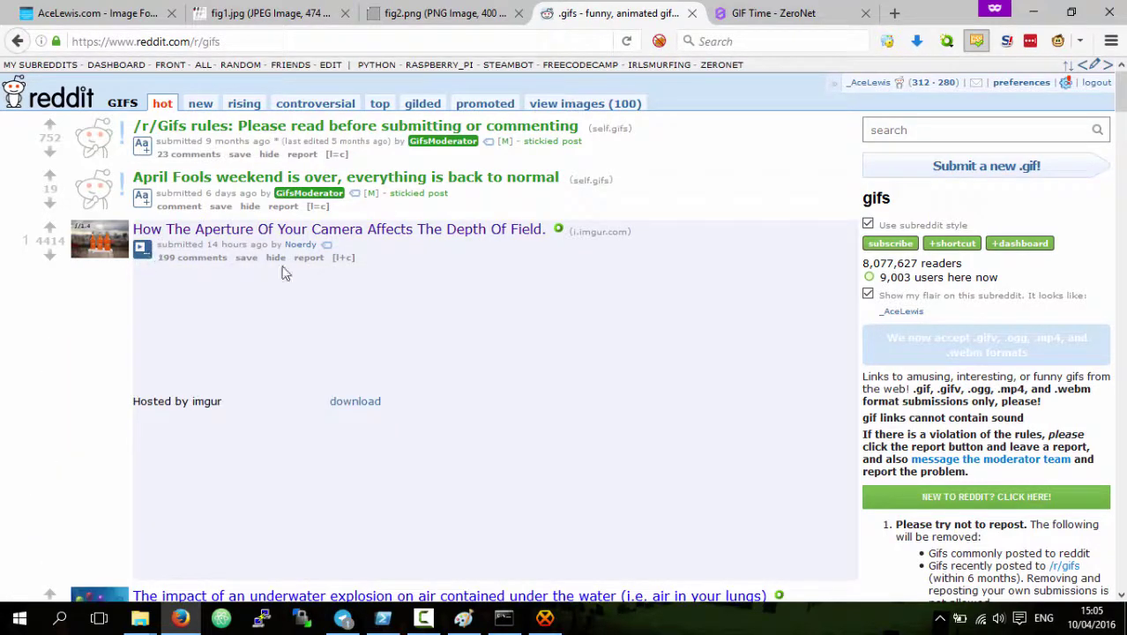
scroll(776, 336, "down", 2)
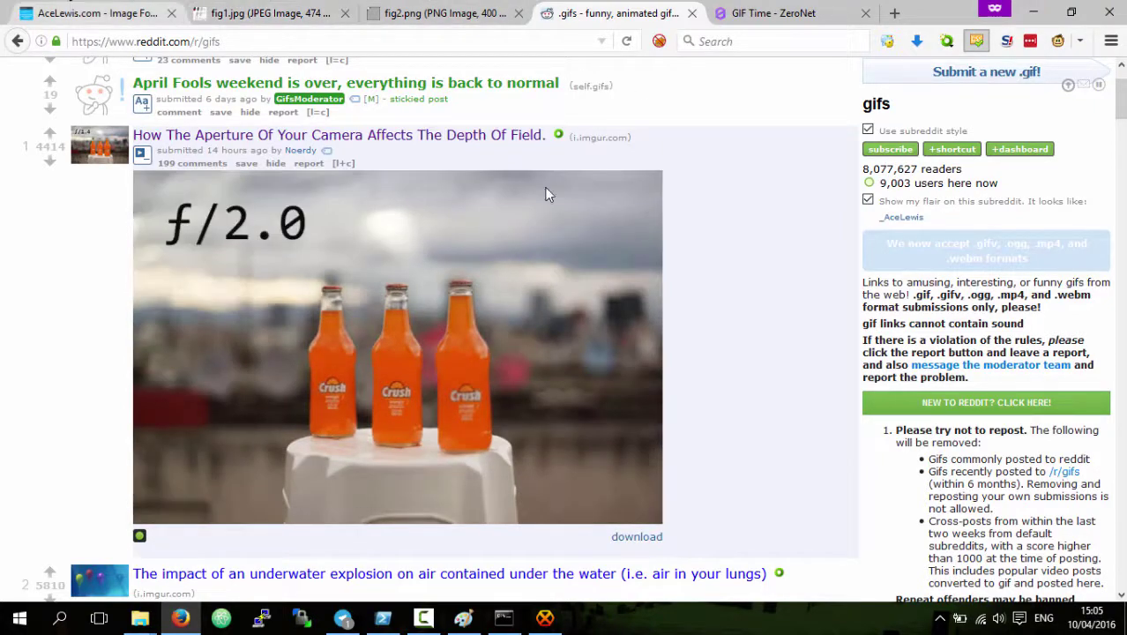
left_click(70, 11)
Step: Scroll to the blog's GIF section with the blurry football example, then go back to r/gifs
scroll(758, 418, "down", 5)
scroll(757, 418, "down", 5)
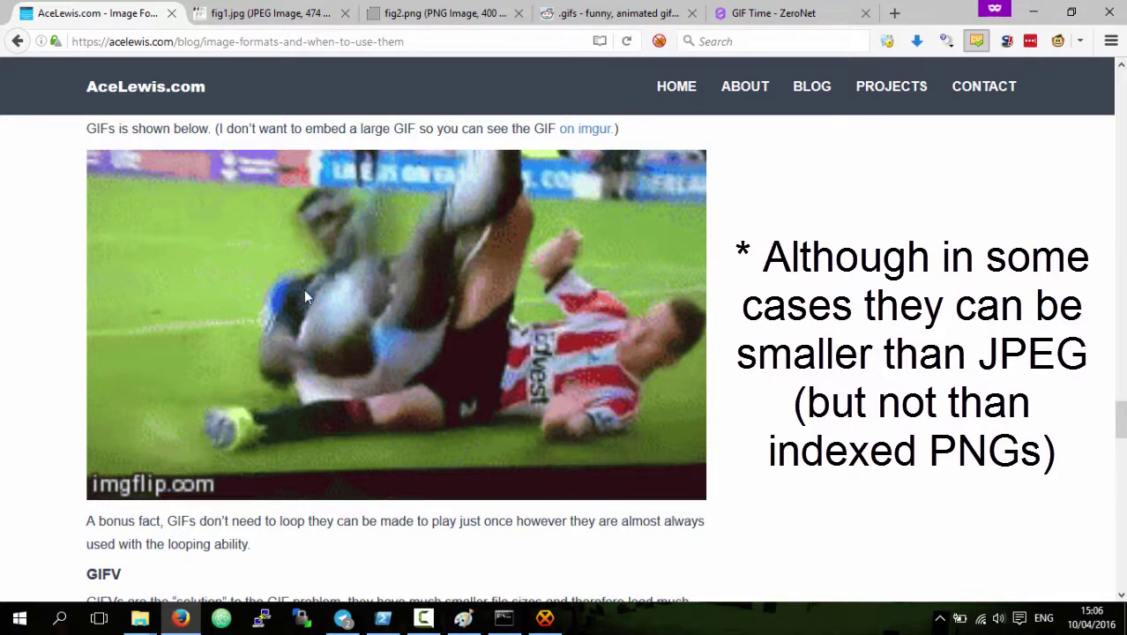
scroll(307, 294, "up", 4)
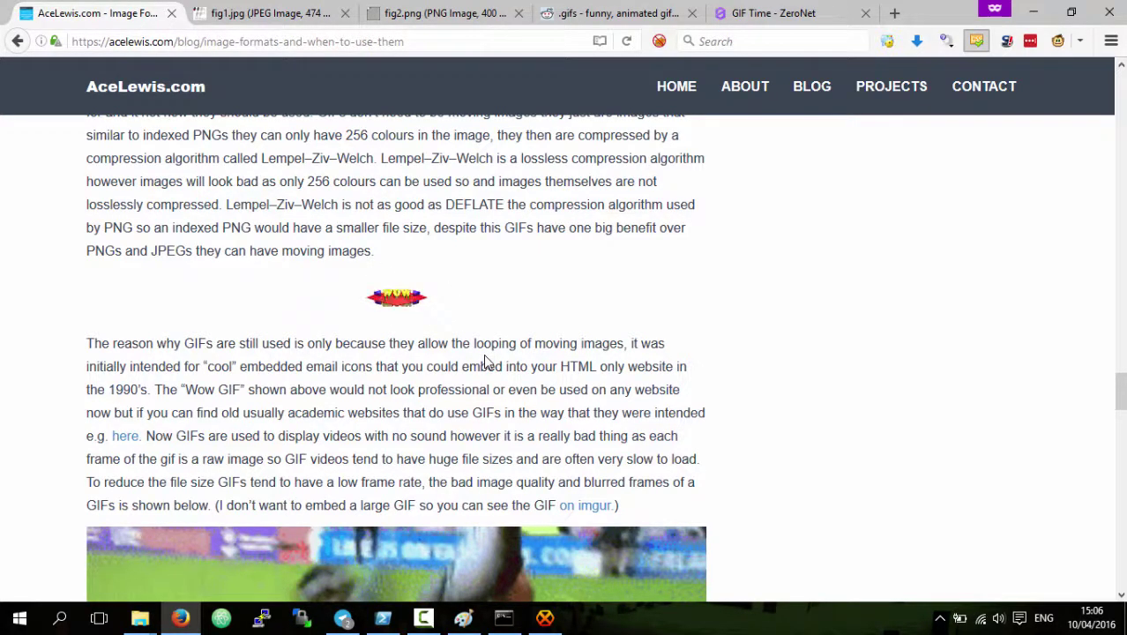
left_click(608, 13)
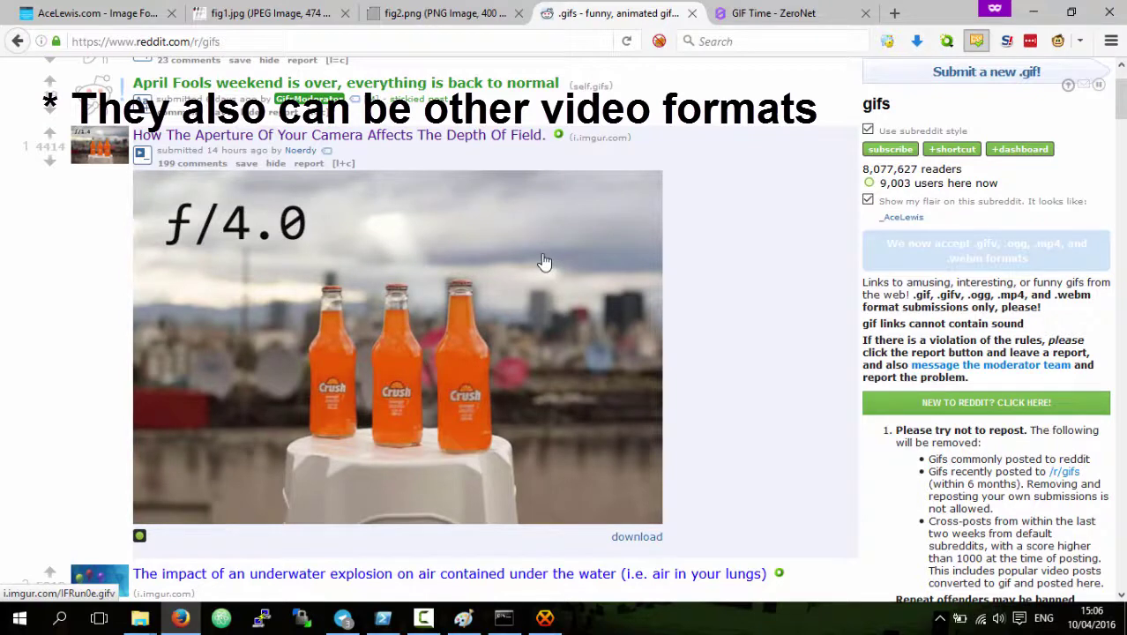
Step: Pause the aperture clip, then resume its playback
right_click(544, 262)
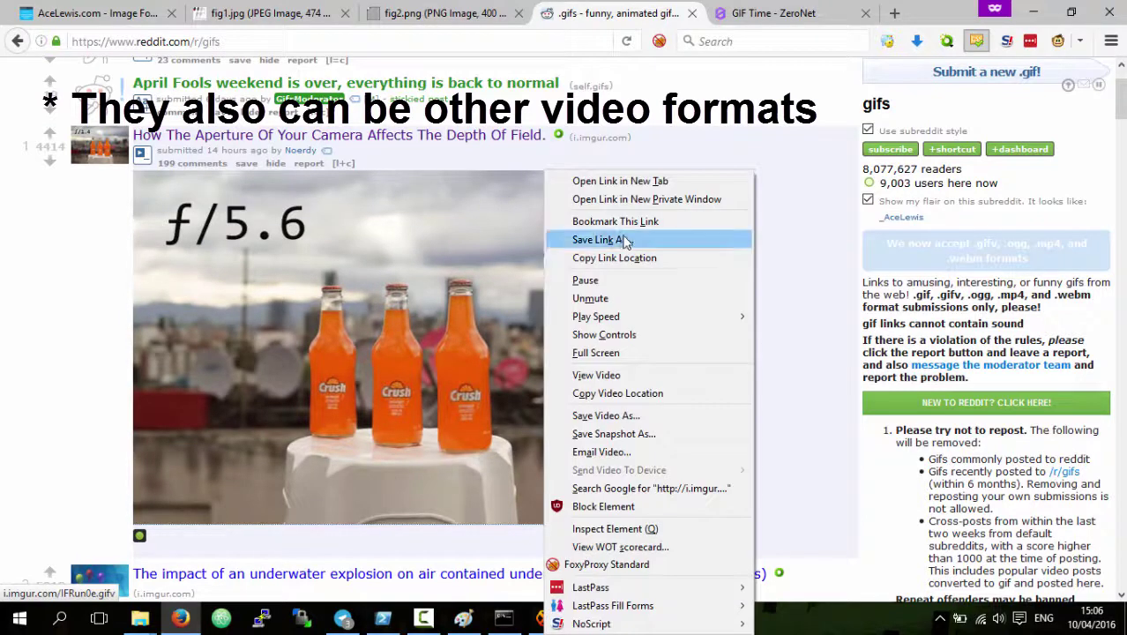
left_click(617, 281)
right_click(571, 291)
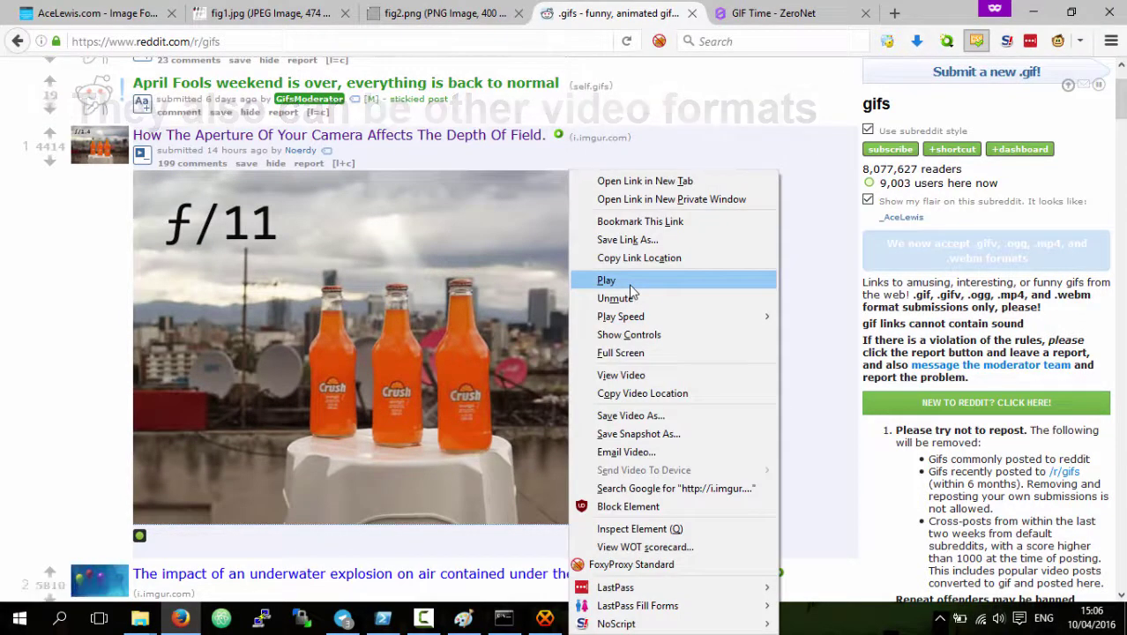
left_click(632, 291)
Step: Play the clip at 0.5× slow motion and copy its video location
right_click(557, 282)
mouse_move(741, 315)
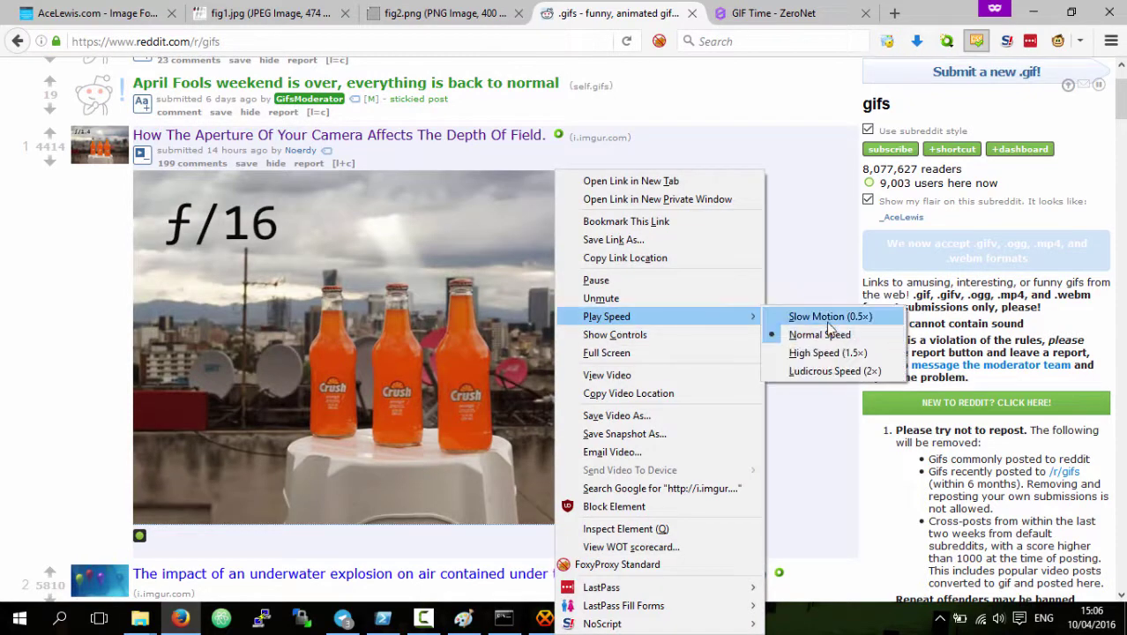
left_click(829, 320)
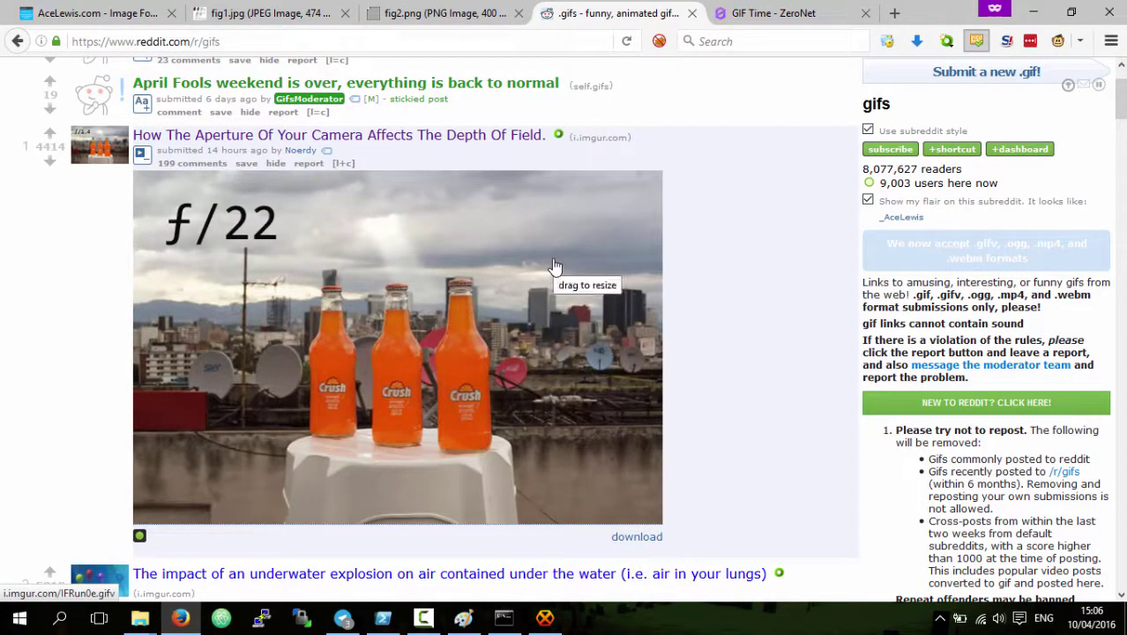
right_click(469, 298)
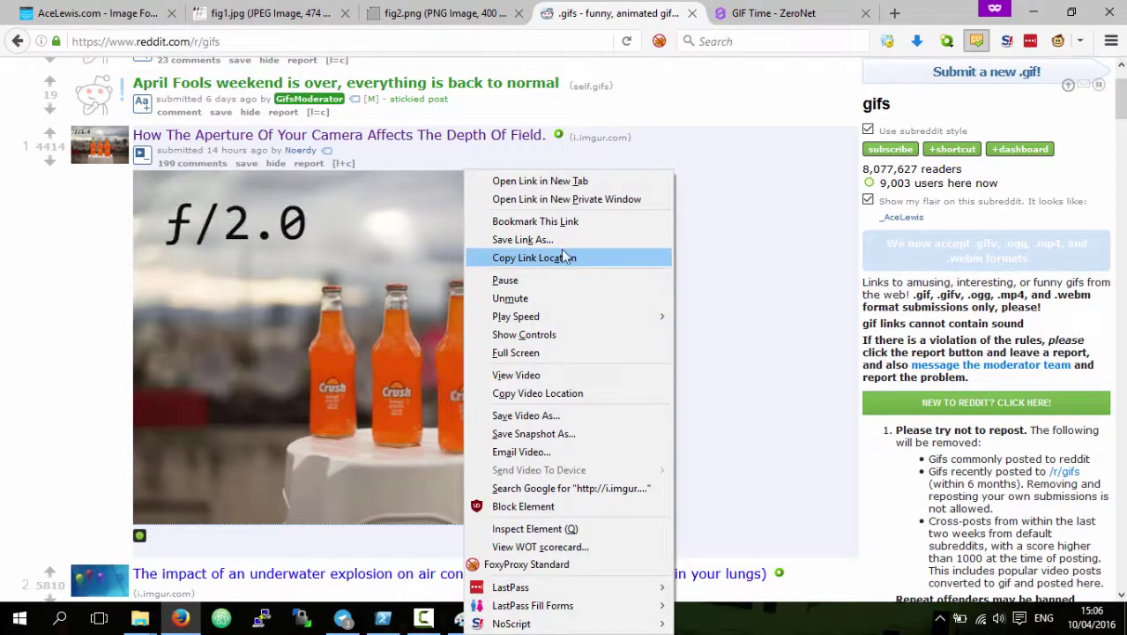
left_click(556, 393)
Step: Load the copied imgur clip address so it plays as WebM
left_click(309, 41)
type("https://i.imgur.com/IFRun0e.webm")
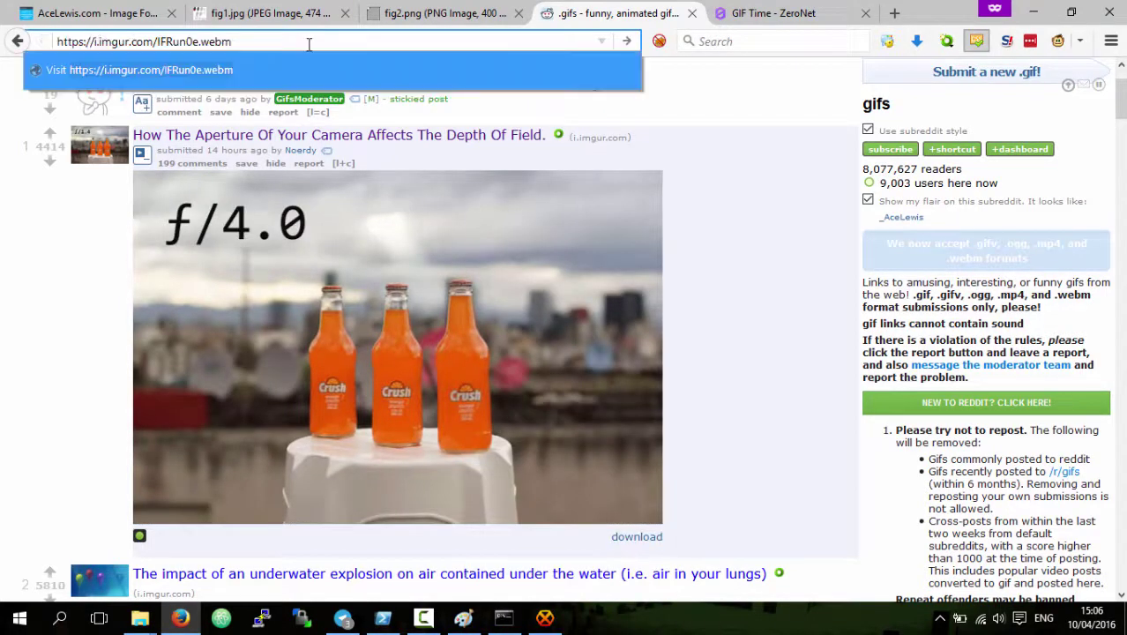
key("Return")
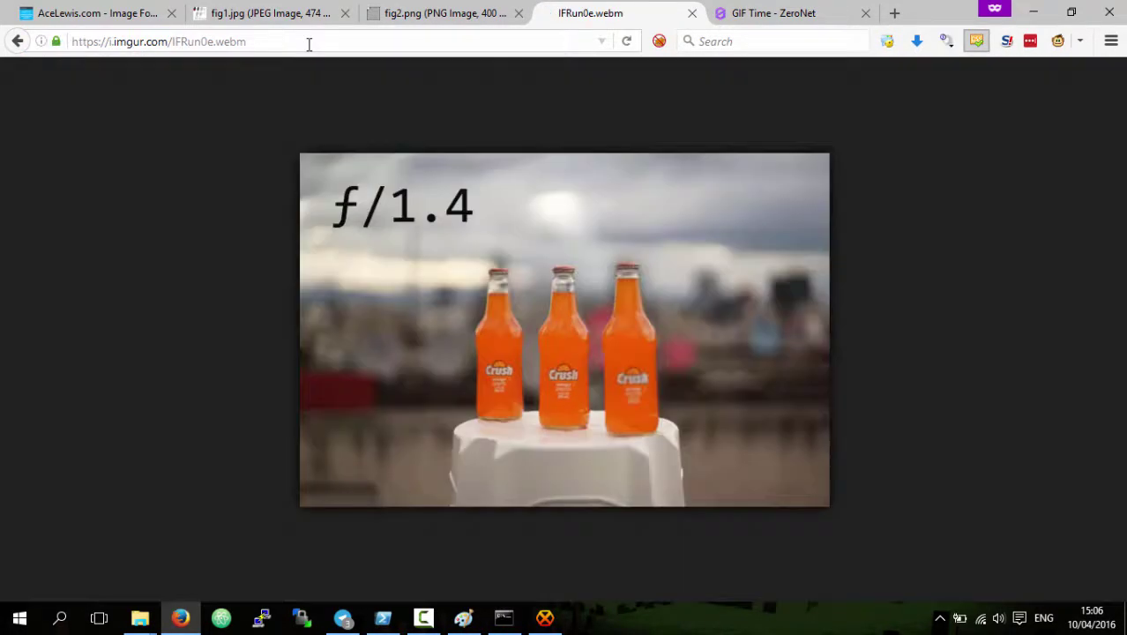
Step: Change the address extension from .webm to .gif to load IFRun0e.gif
double_click(308, 41)
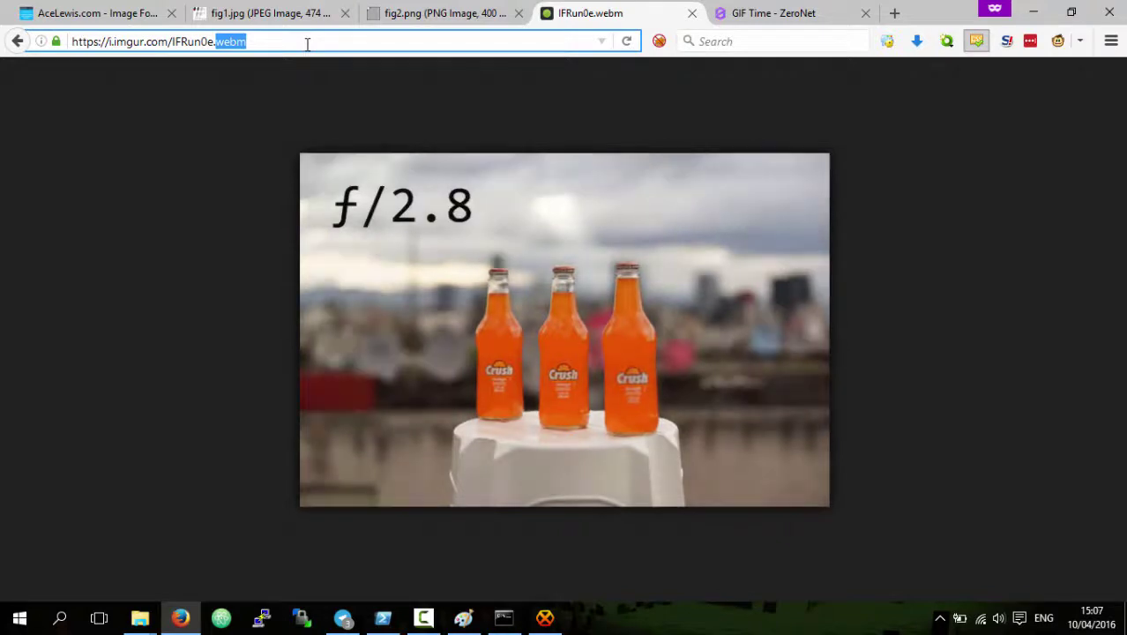
type("gi")
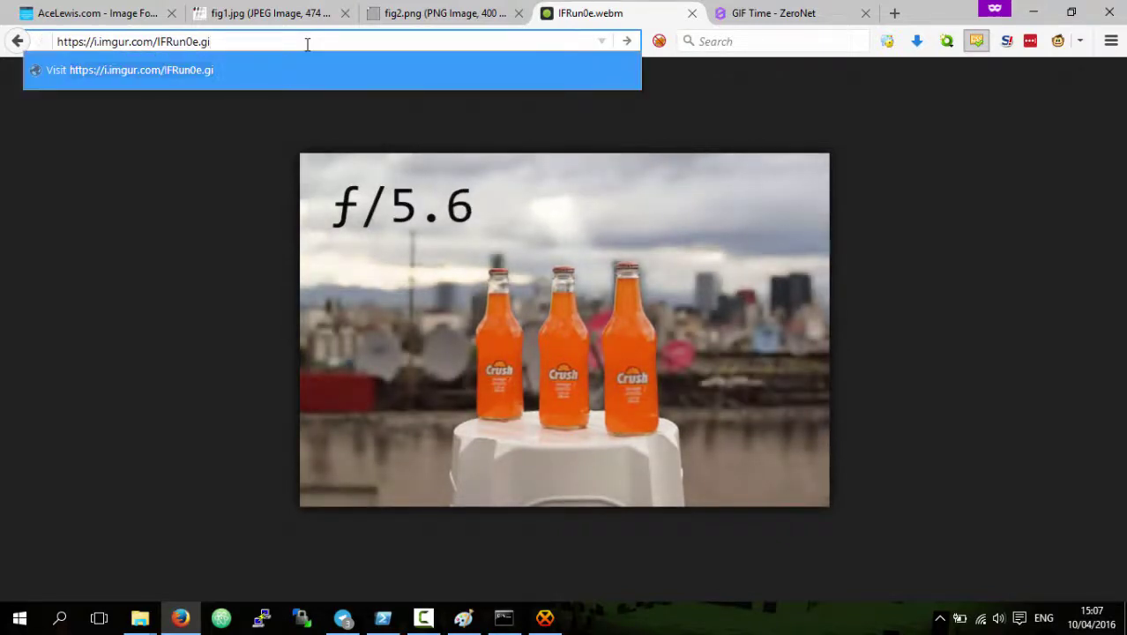
type("f")
key("Return")
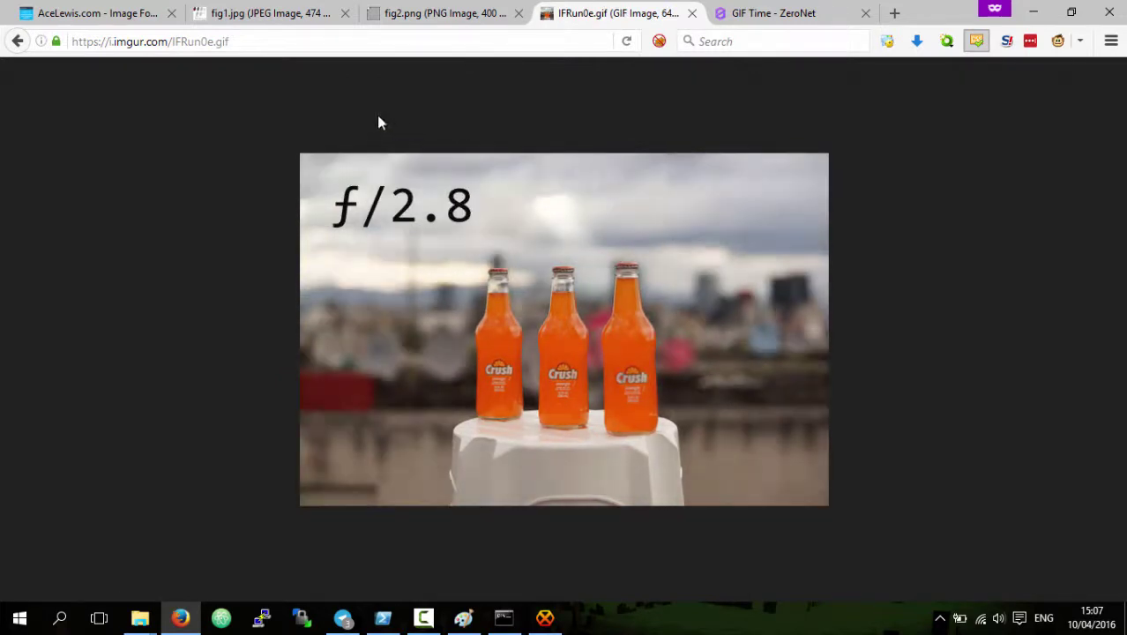
Step: Check the GIF image's options, then close the tab to return to GIF Time
right_click(569, 262)
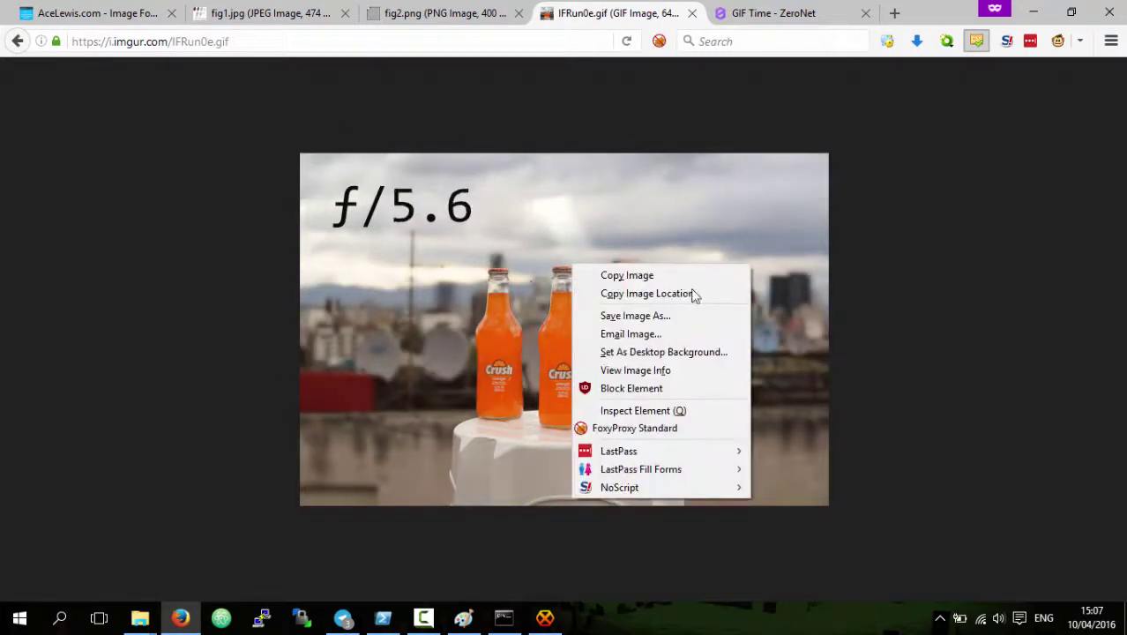
left_click(606, 195)
right_click(606, 195)
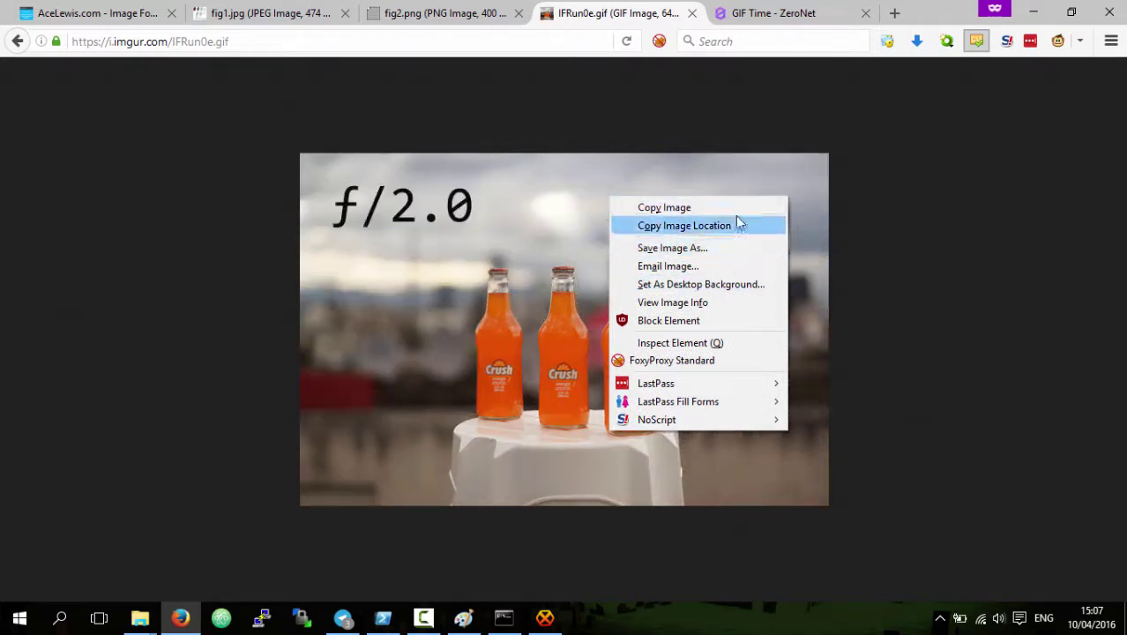
left_click(920, 259)
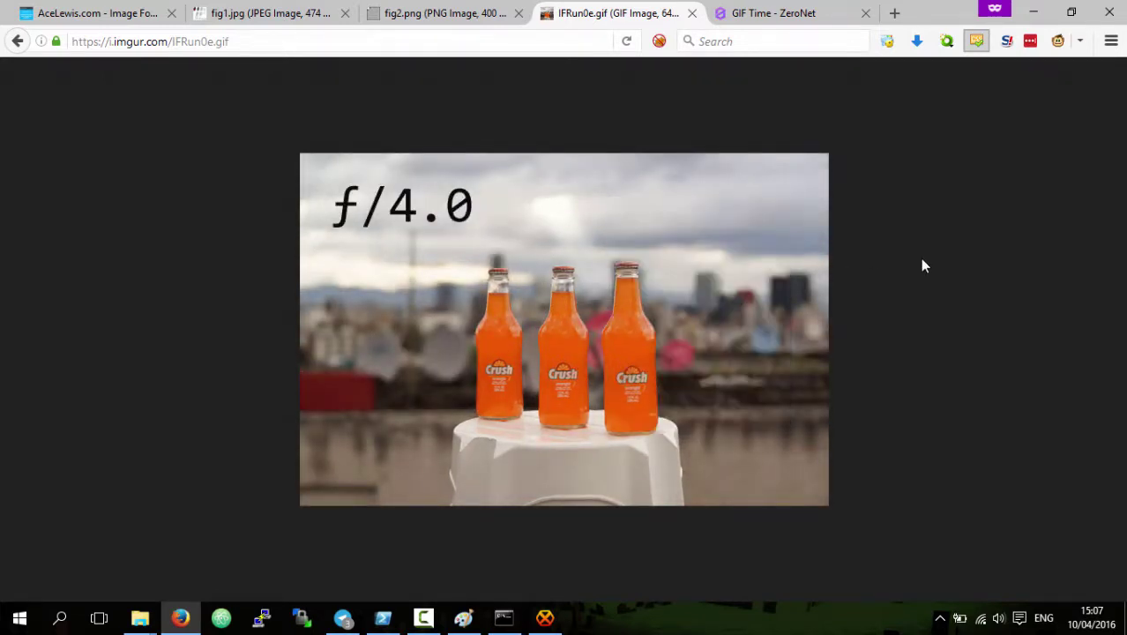
key("ctrl+w")
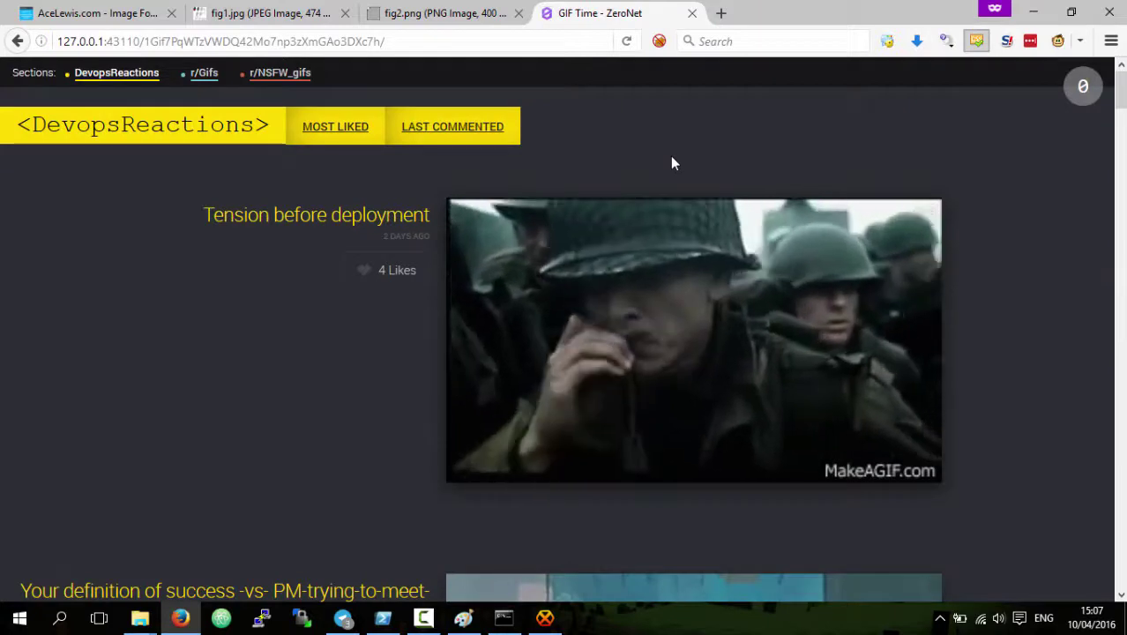